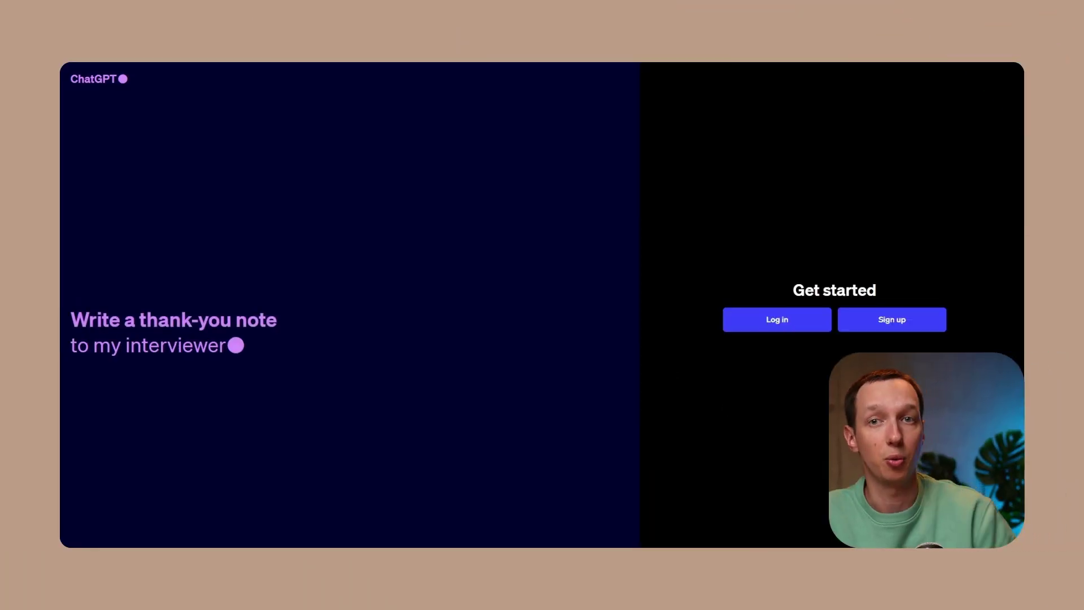
- Ask about emailing order confirmations to non-subscribers, then request a summary of Paulo Coelho's The Alchemist
click(903, 323)
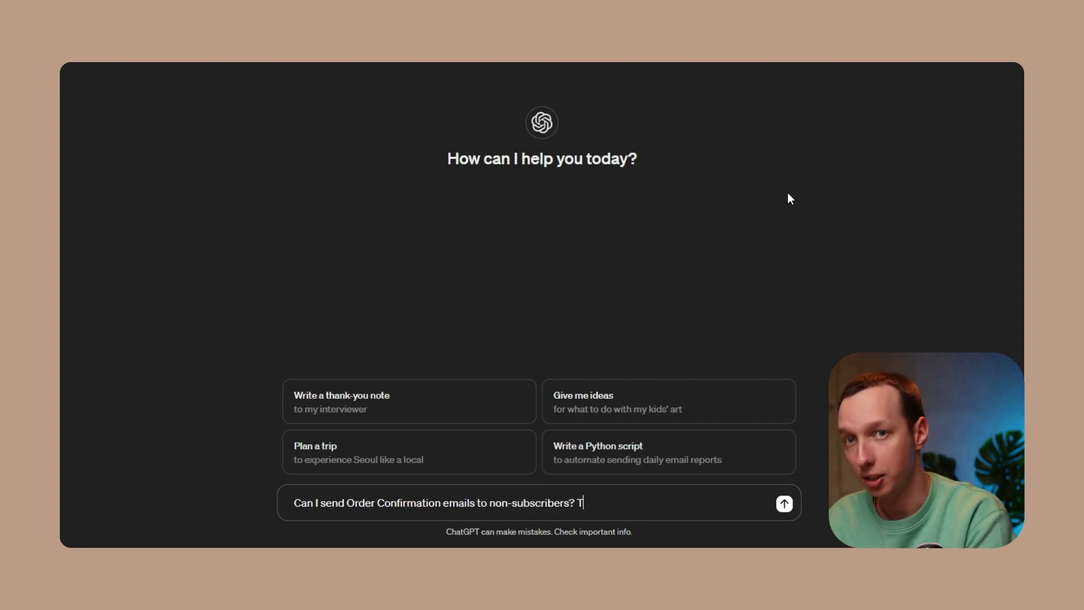
text(ry to keep the ans)
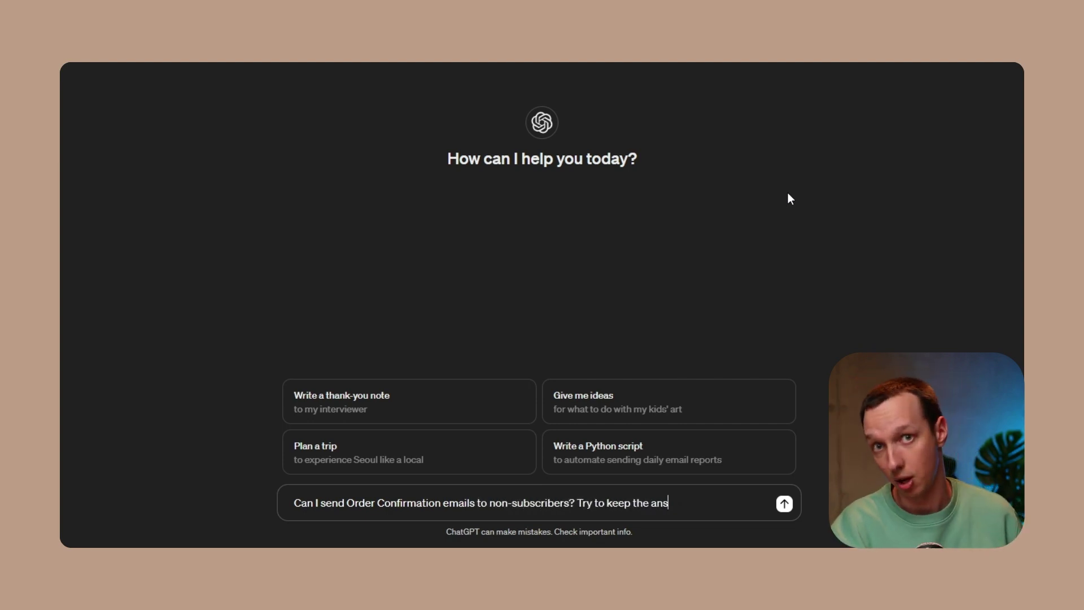
text(wer brief.)
key(Return)
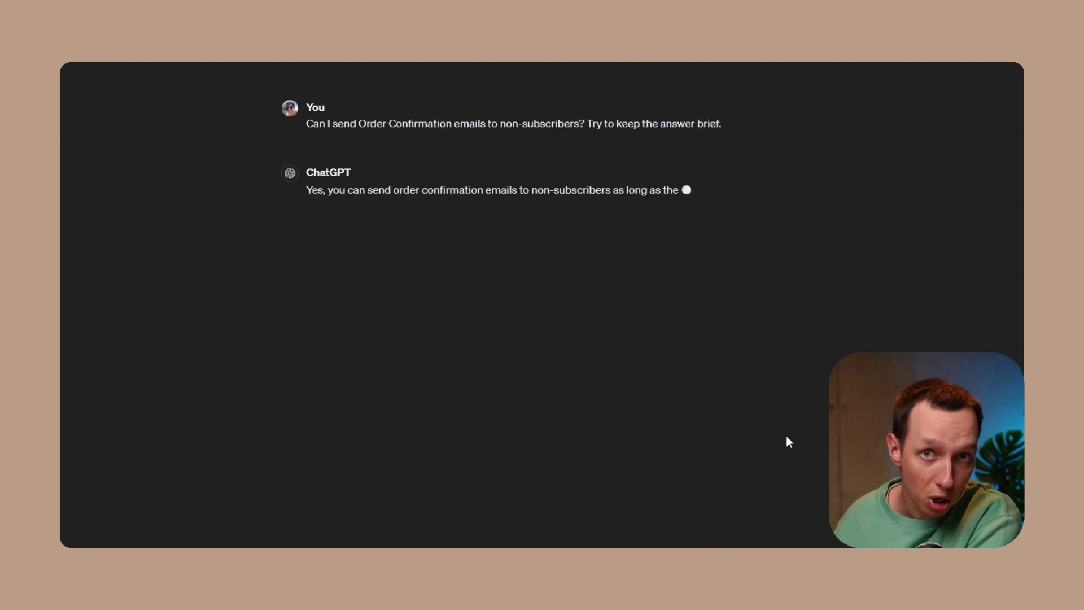
text(Can you give)
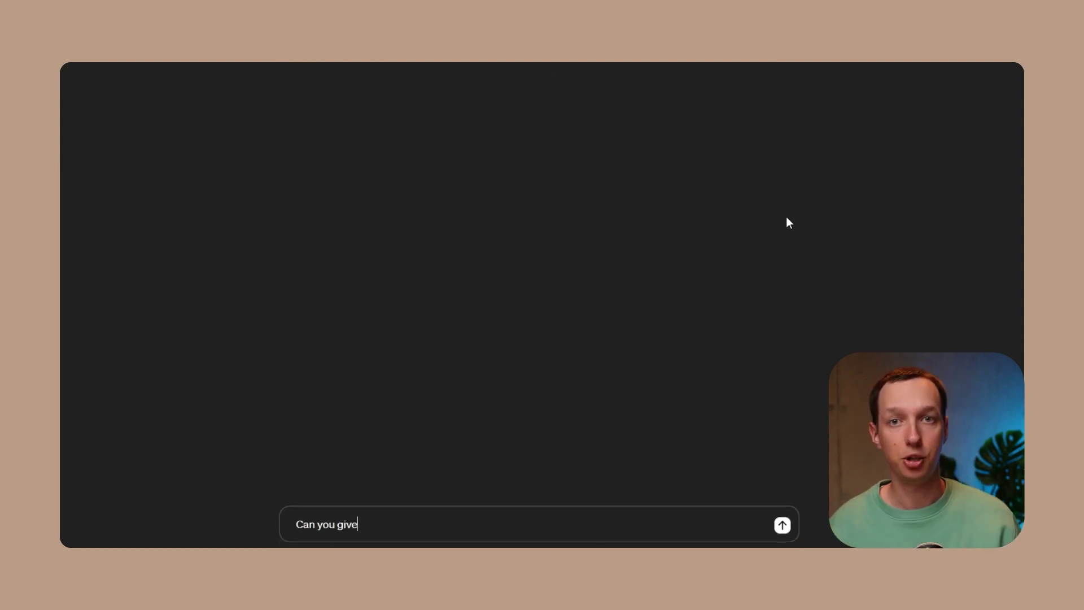
text( m)
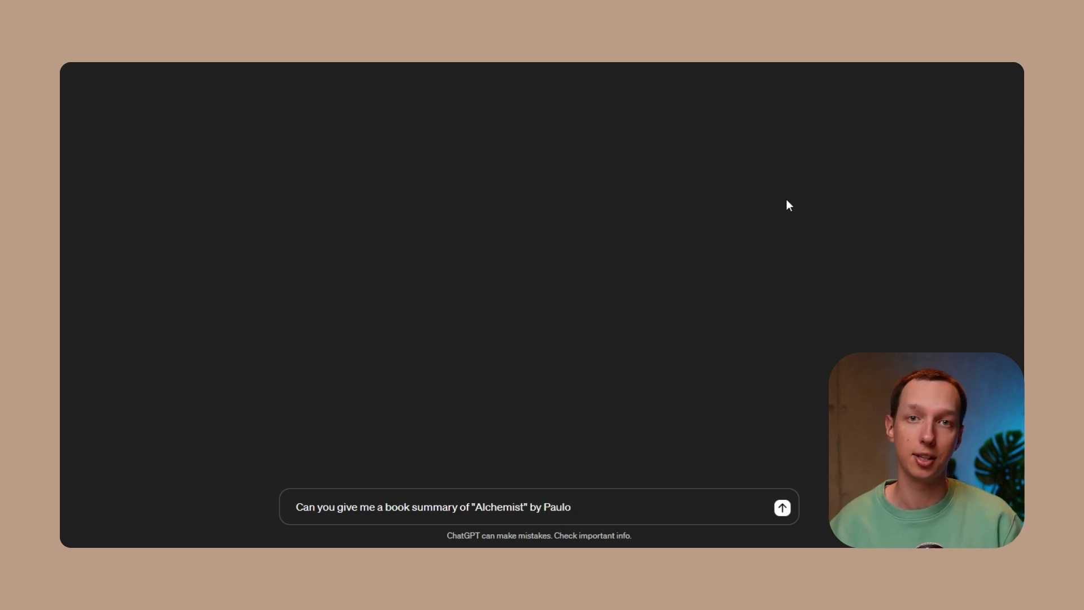
text(ho?)
key(Return)
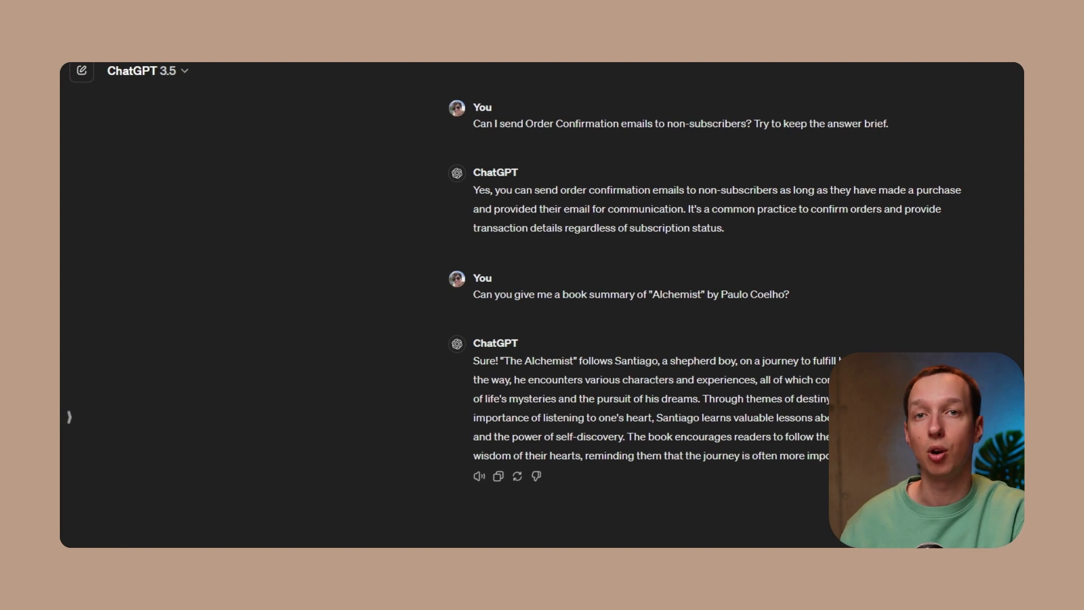
- In Customize ChatGPT, paste the Happy Pets brand description into the about-you field
click(69, 421)
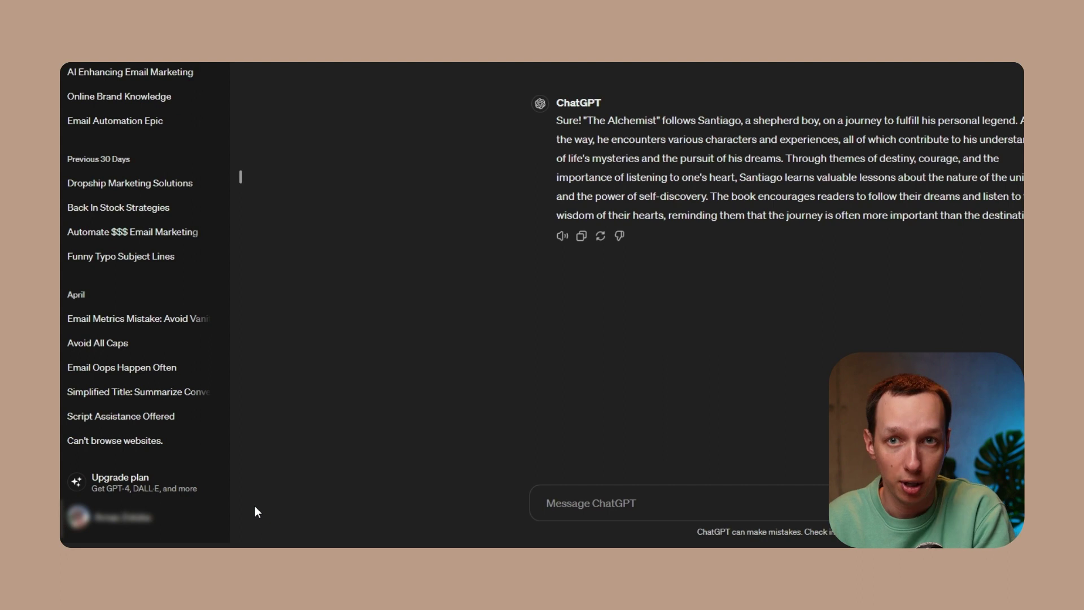
click(144, 517)
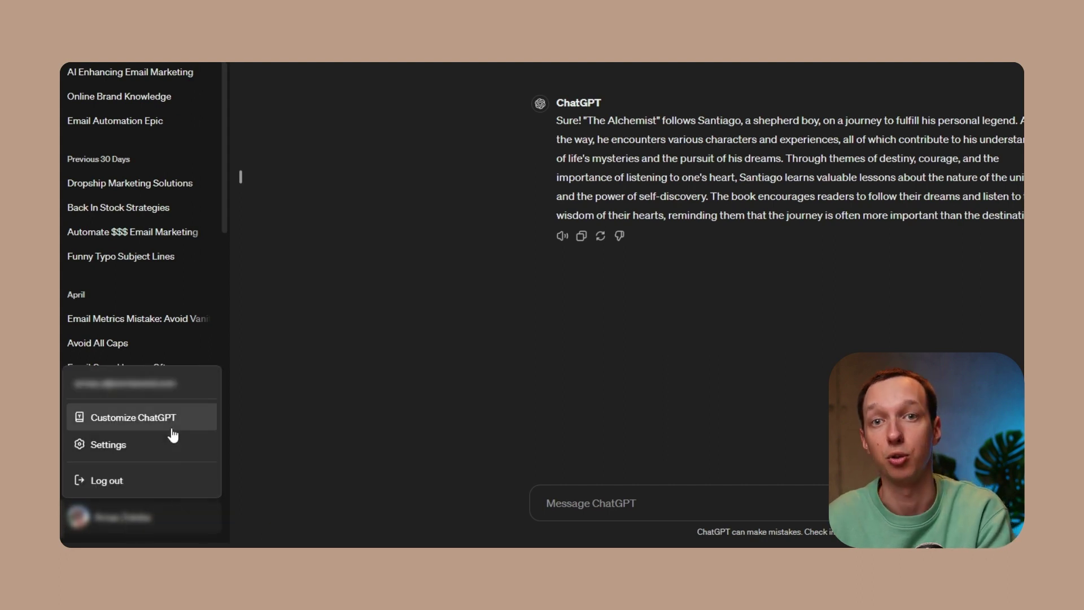
click(158, 420)
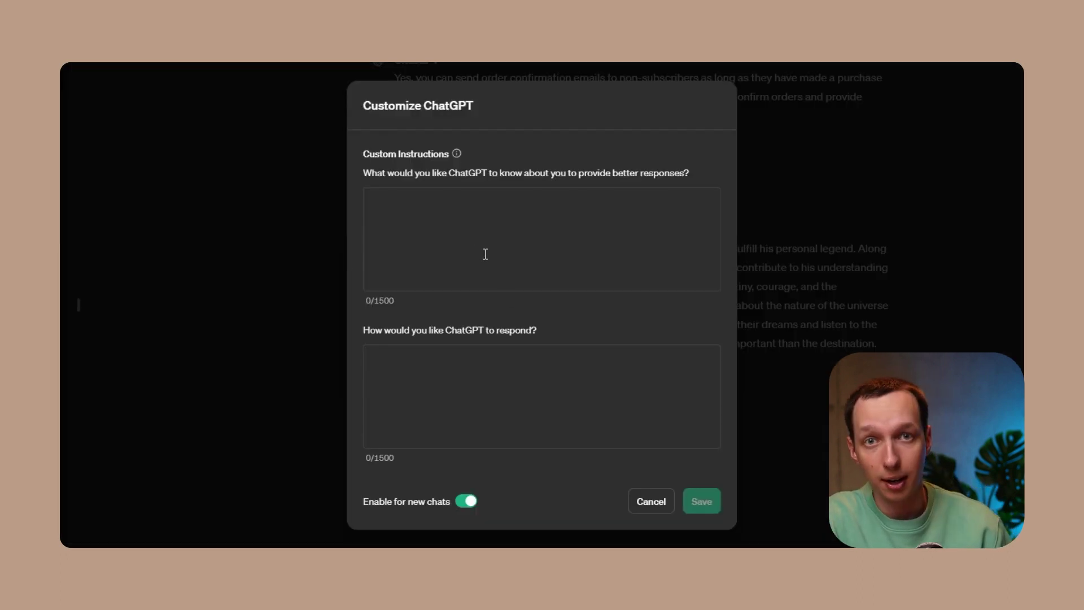
click(485, 254)
text(My brand is called "Happy Pets" and we sell product related to pets, like bowls, scratchers, squeaky toys, pet food, etc. Our brand voice is friendly and inviting. Our ICP is a young family with pets who just got their new apartment. We are mainly targeting the US market. Our main competitors are "Sad Pets" and "Incomprehensible Emotion Animals".)
click(486, 403)
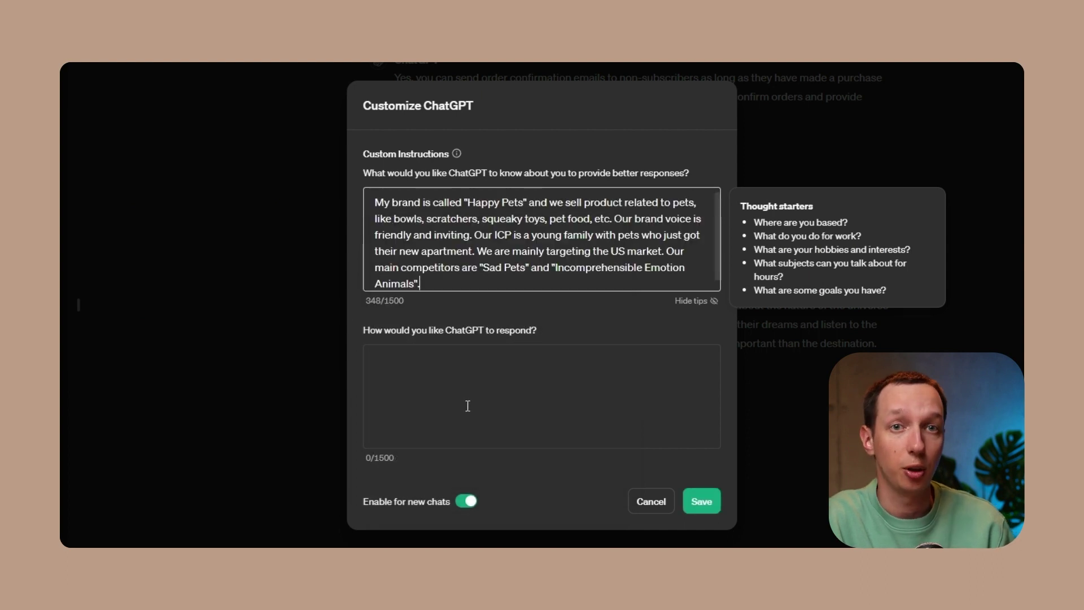
- Add the casual, brief reply-style instructions, disable them for new chats, and save
text(Talk with me casually. I don't like reading so try to keep the responses short and brief. Address me as "Chief Puppy Handling specialist".)
click(495, 487)
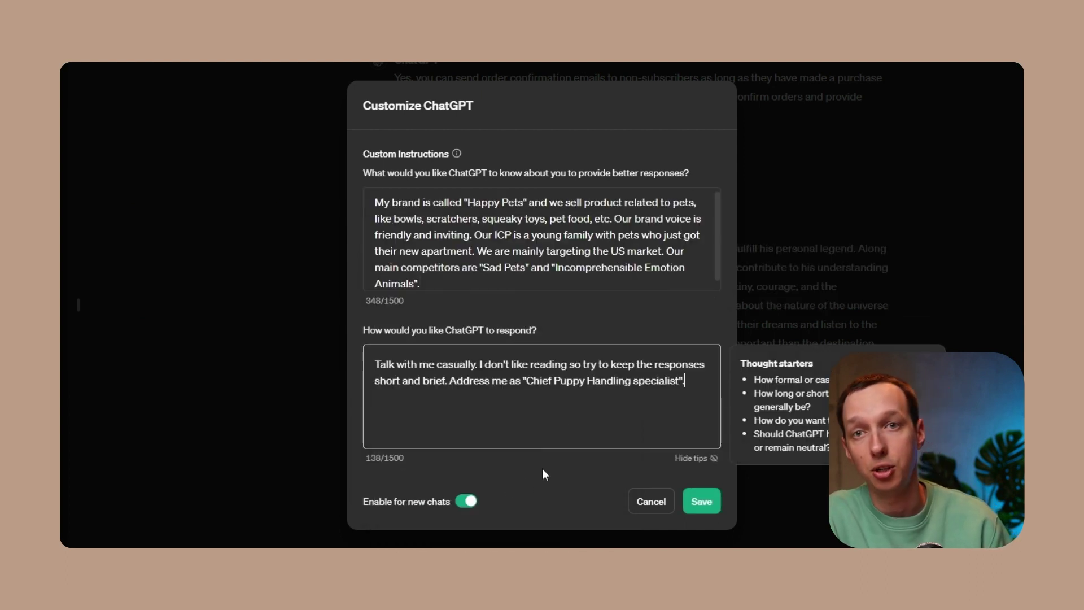
click(564, 325)
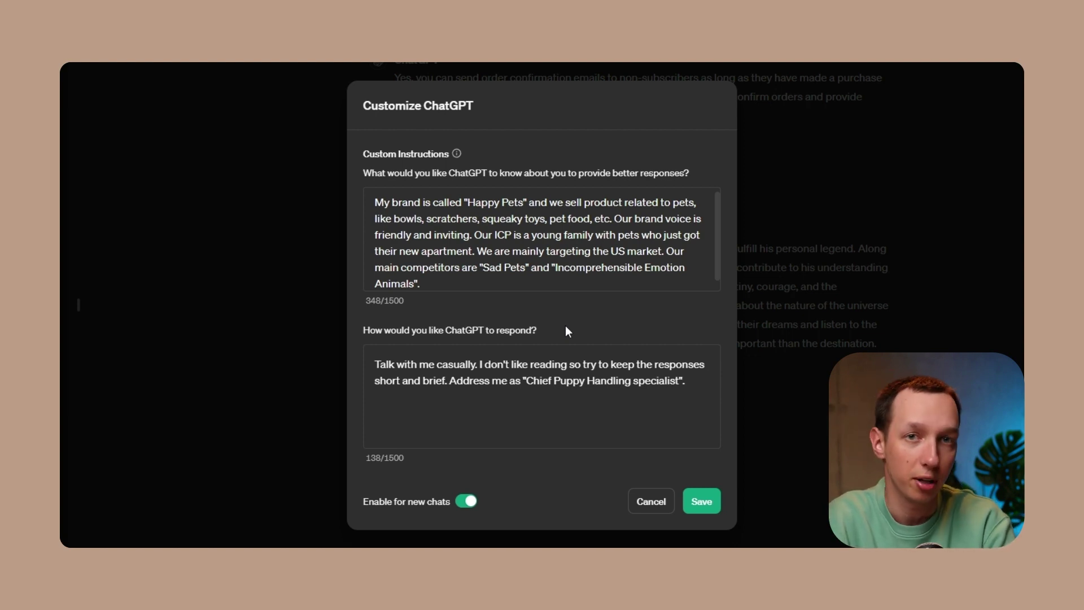
click(466, 500)
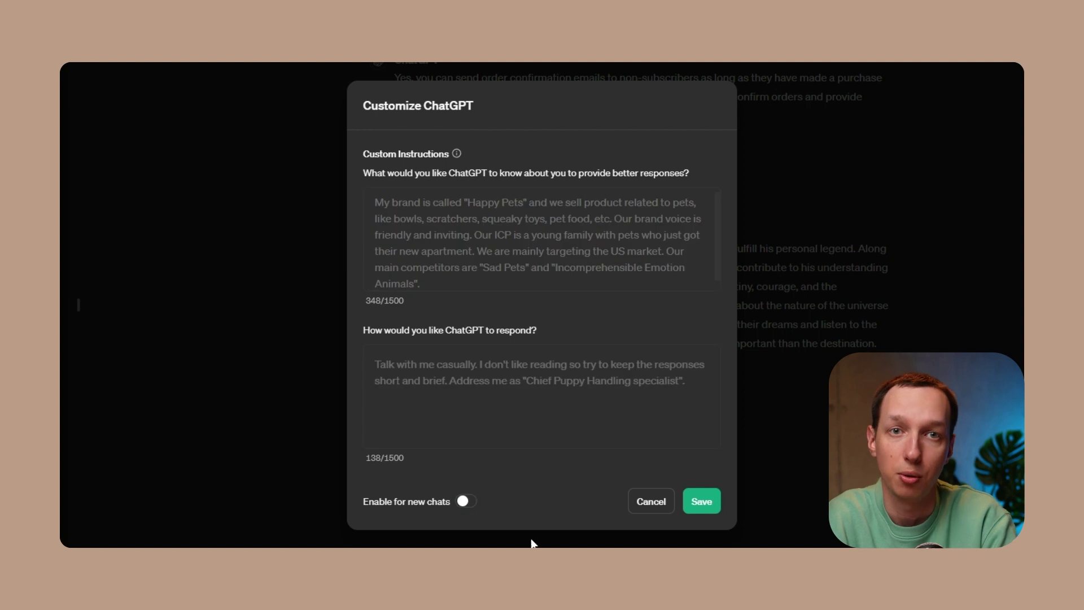
click(692, 513)
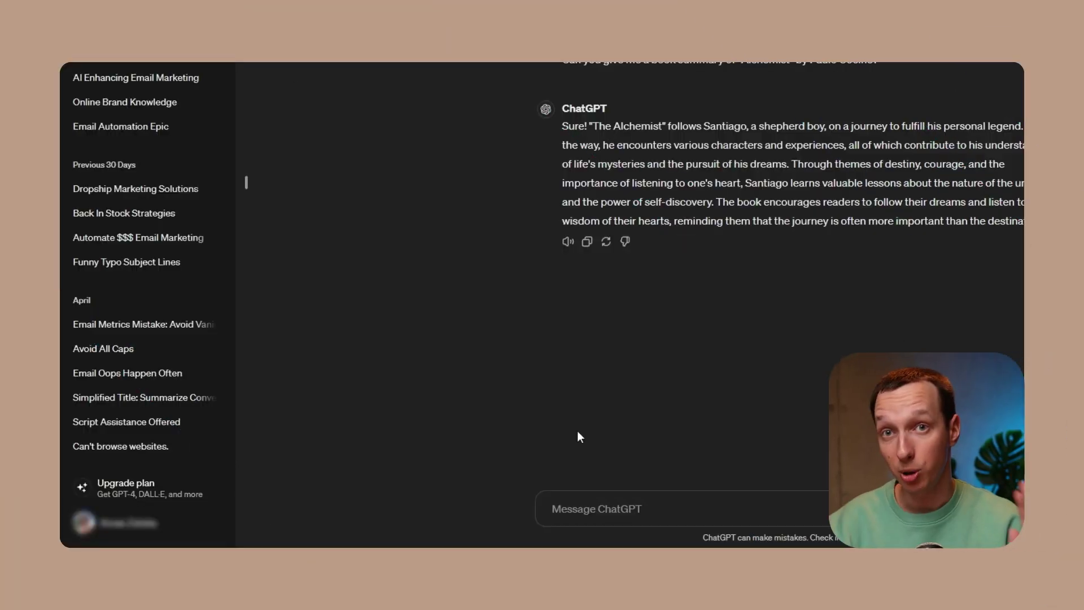
- Go to Settings > Data controls and bring up the Improve the model for everyone option
click(183, 524)
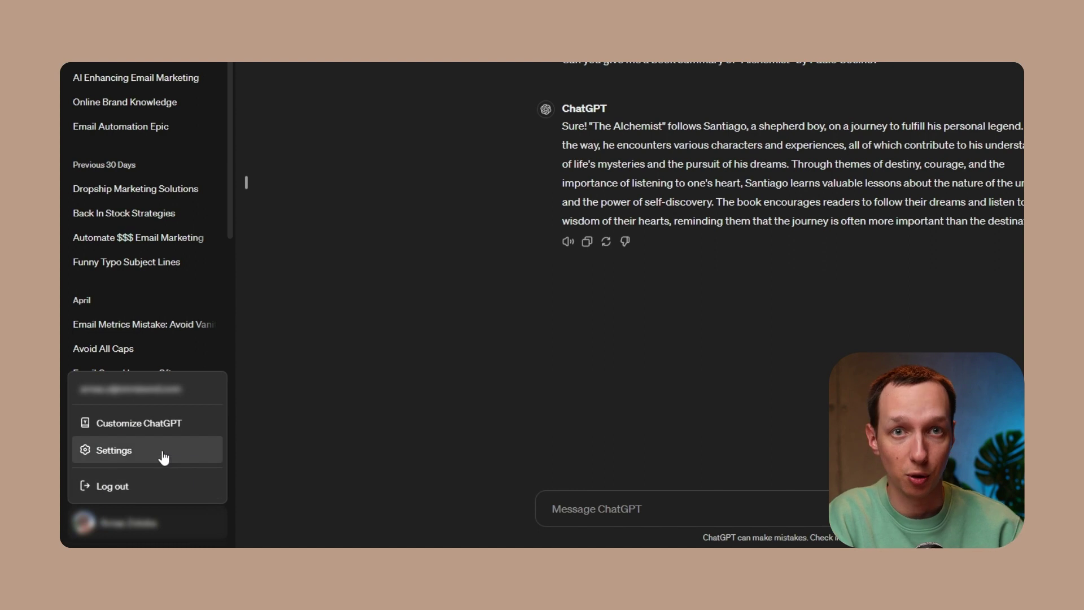
click(161, 449)
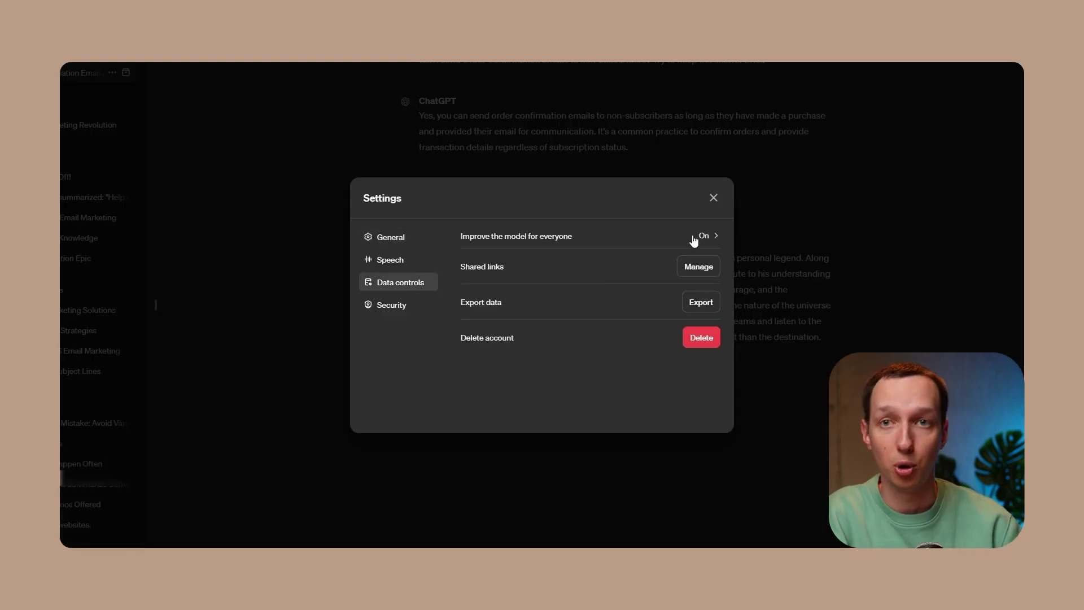
click(699, 237)
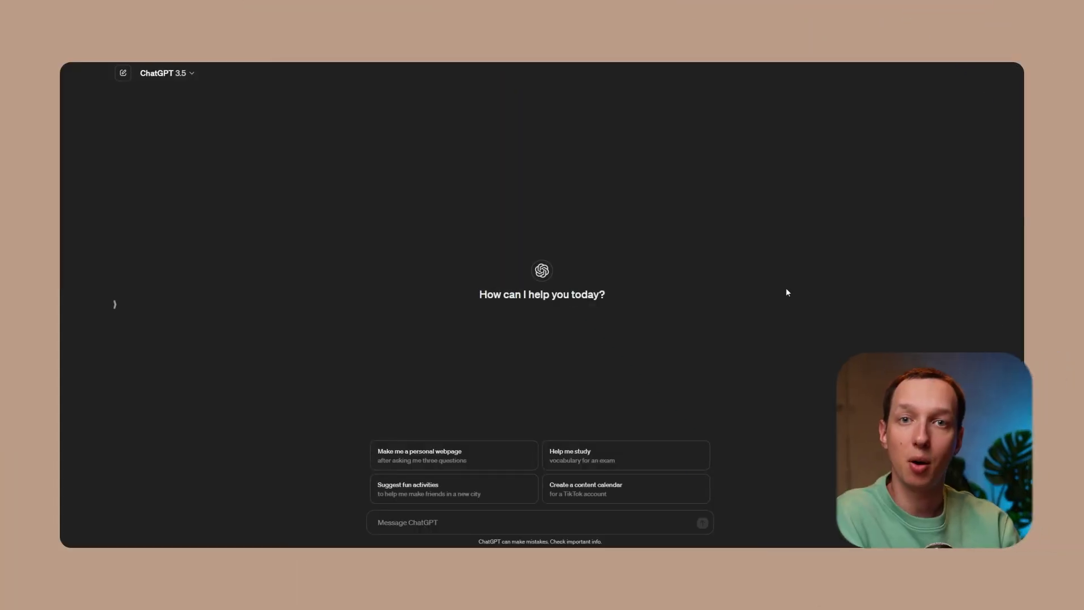
text(We are an e)
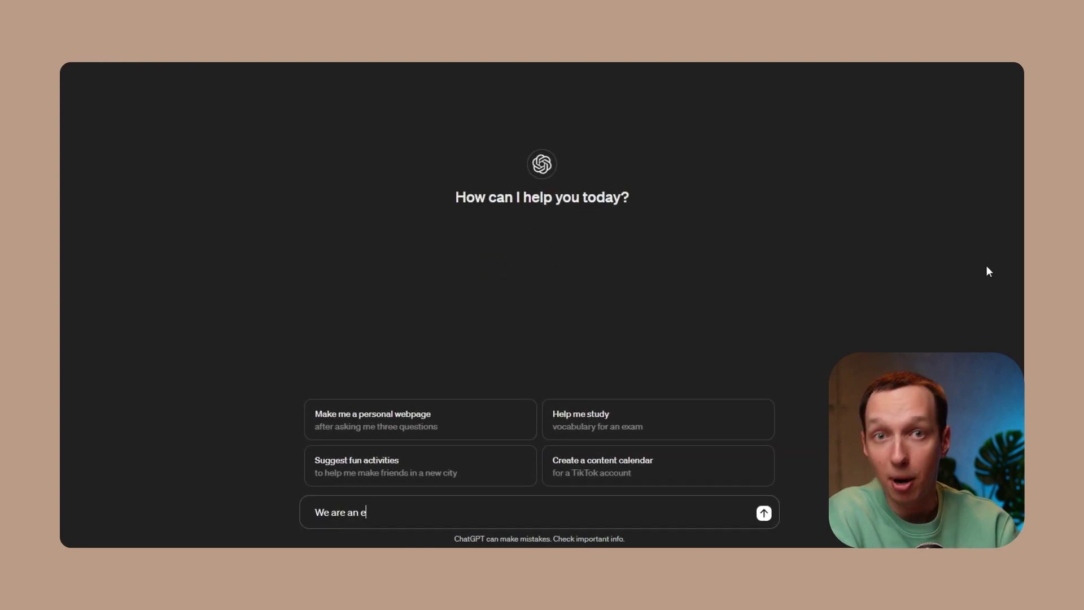
text(commerce shop called "Happy Pets" and we sell pet-ralated product slike toys, pet)
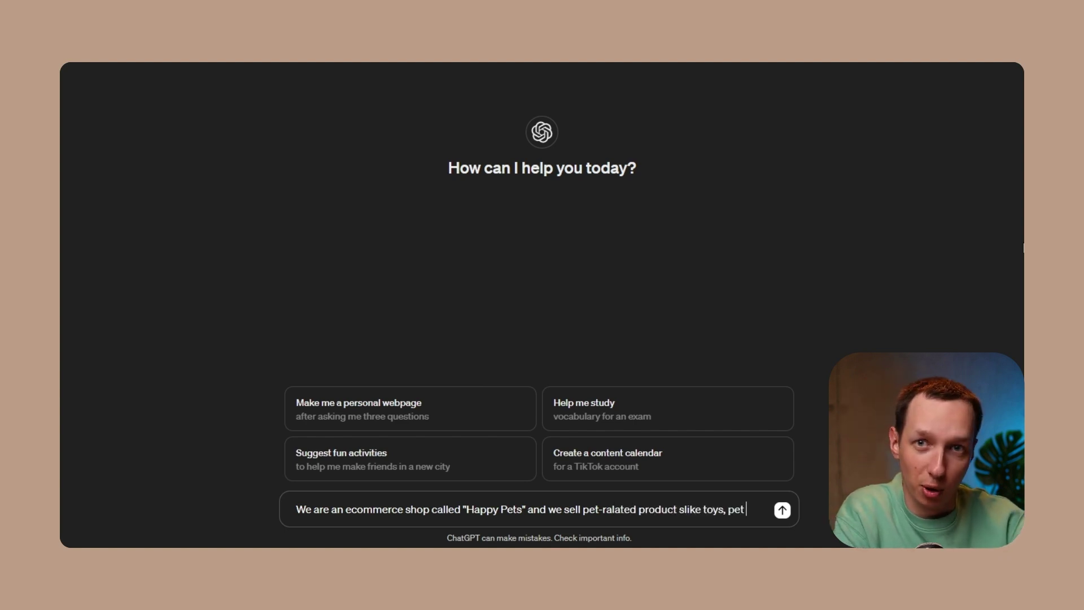
text(food,)
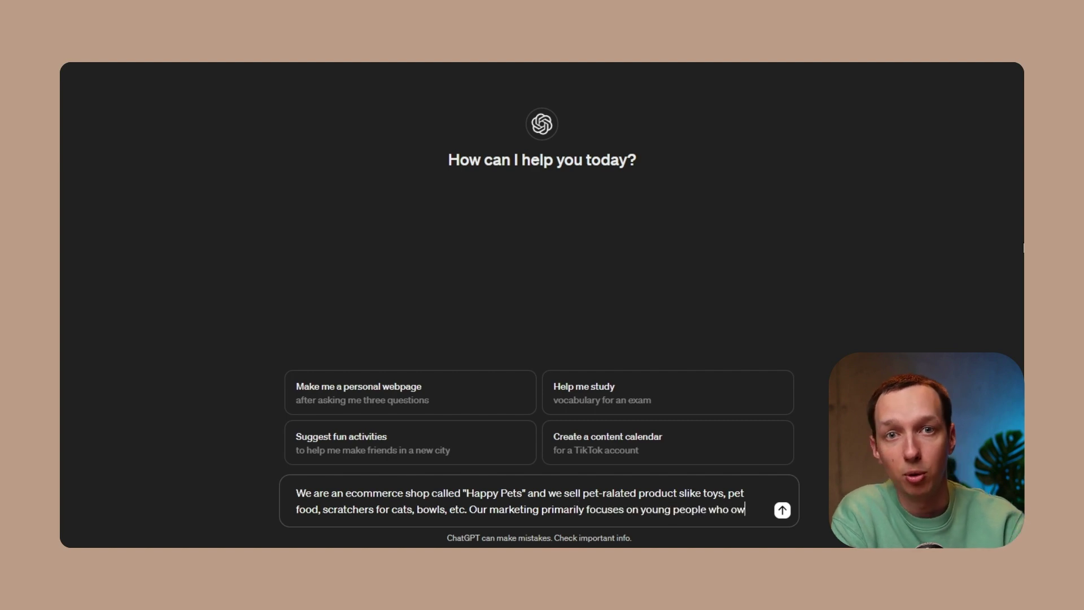
text(n a pet or multiple pets. Generate 10 email subject lines for our ucoming store-wid)
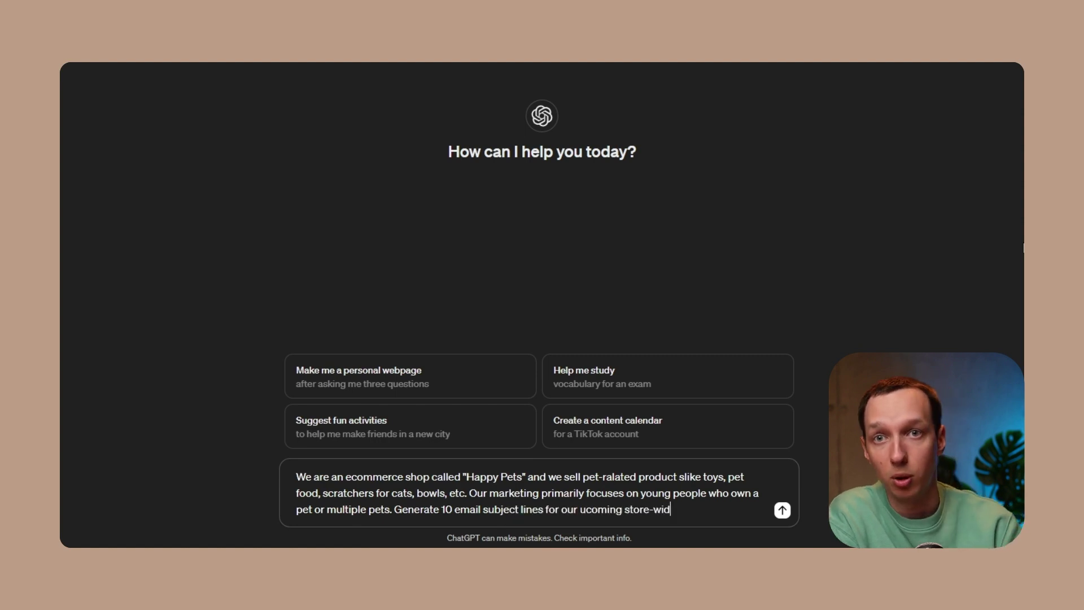
text(e would offer 15% off for first-time purchasers.)
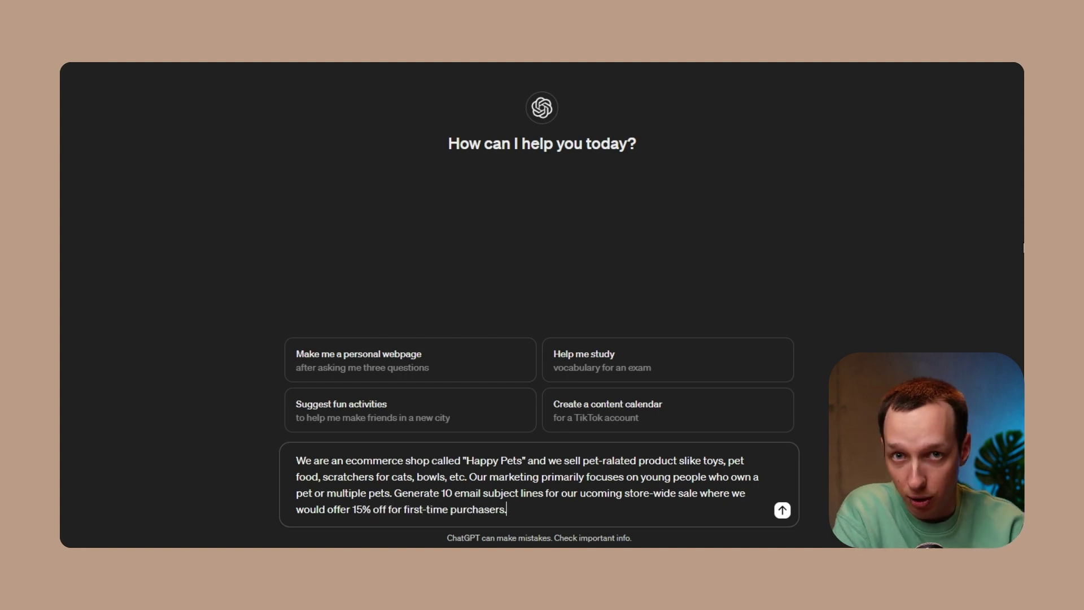
- Send the Happy Pets shop description and ask for ten subject lines for the 15%-off first-purchase sale
key(Return)
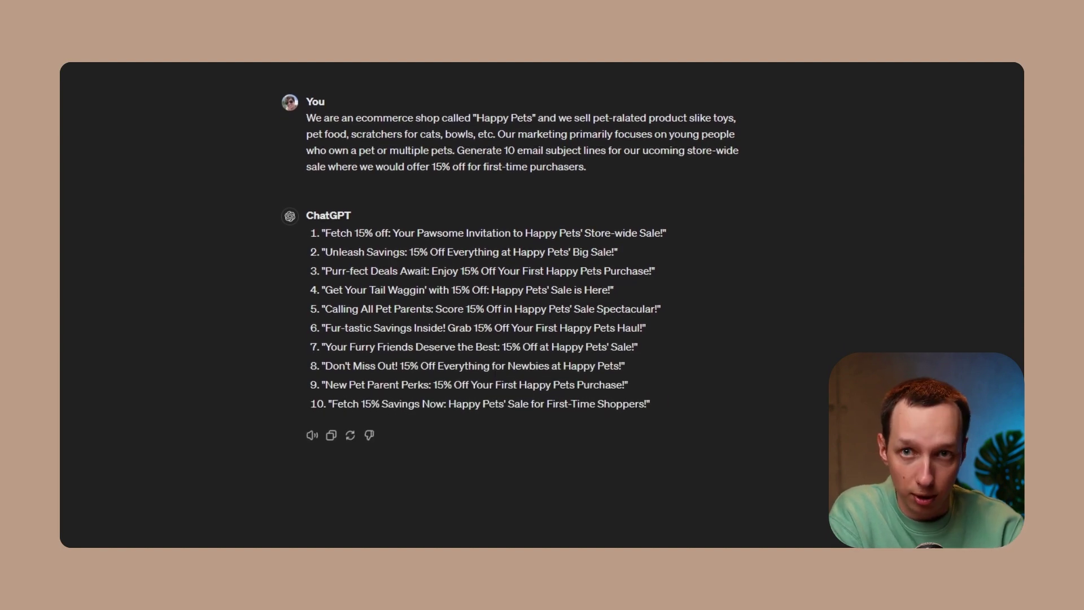
scroll(801, 473, down, 5)
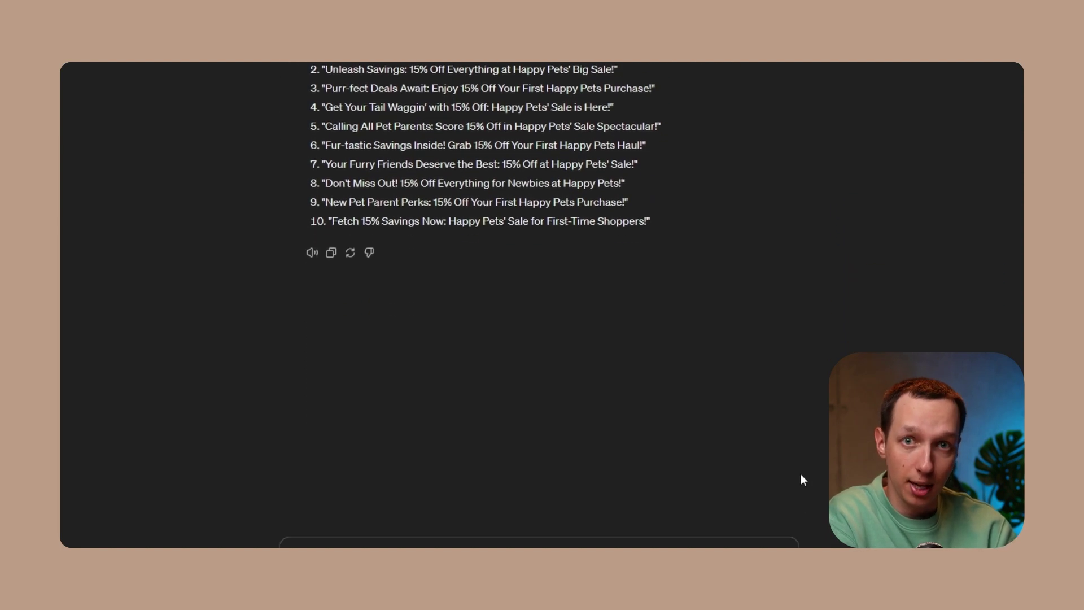
scroll(800, 441, down, 1)
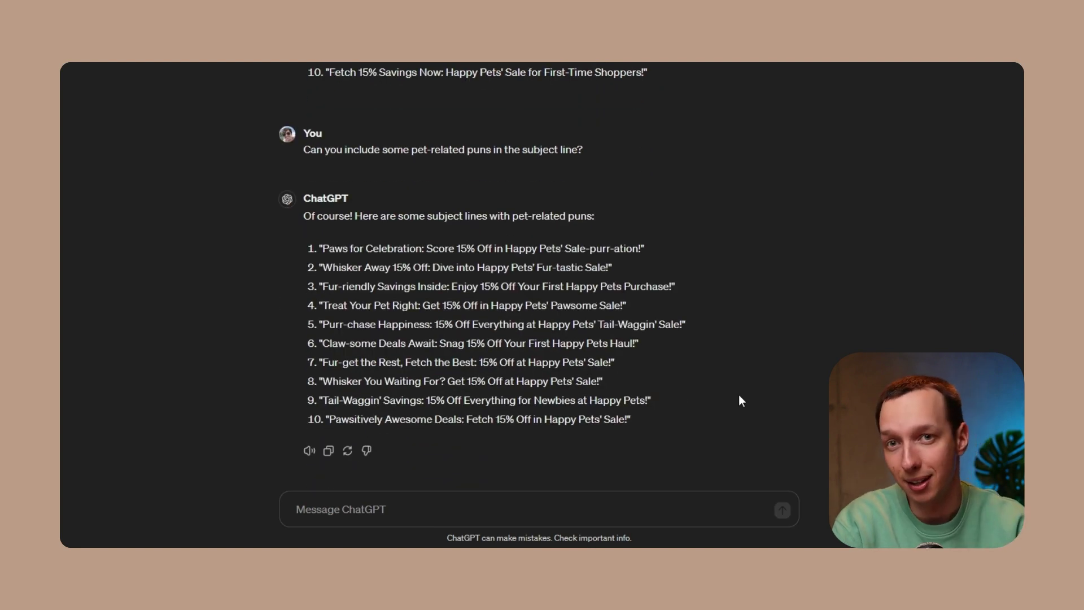
- Reuse pun subject line 7, 'Fur-get the Rest, Fetch the Best', and request email body copy for it
triple_click(630, 366)
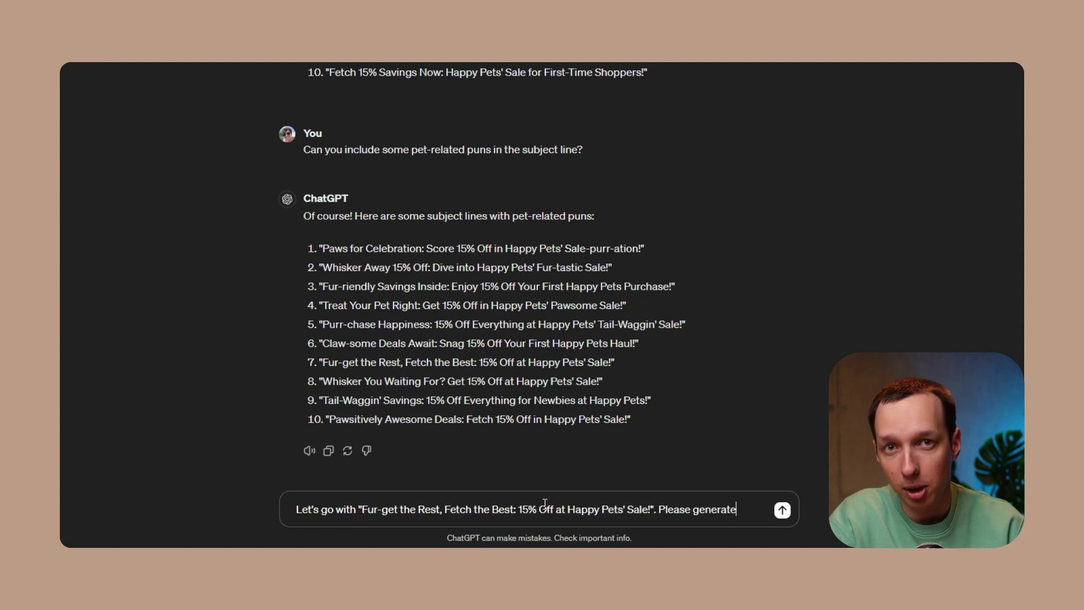
text( a copy for the email body with this subject line)
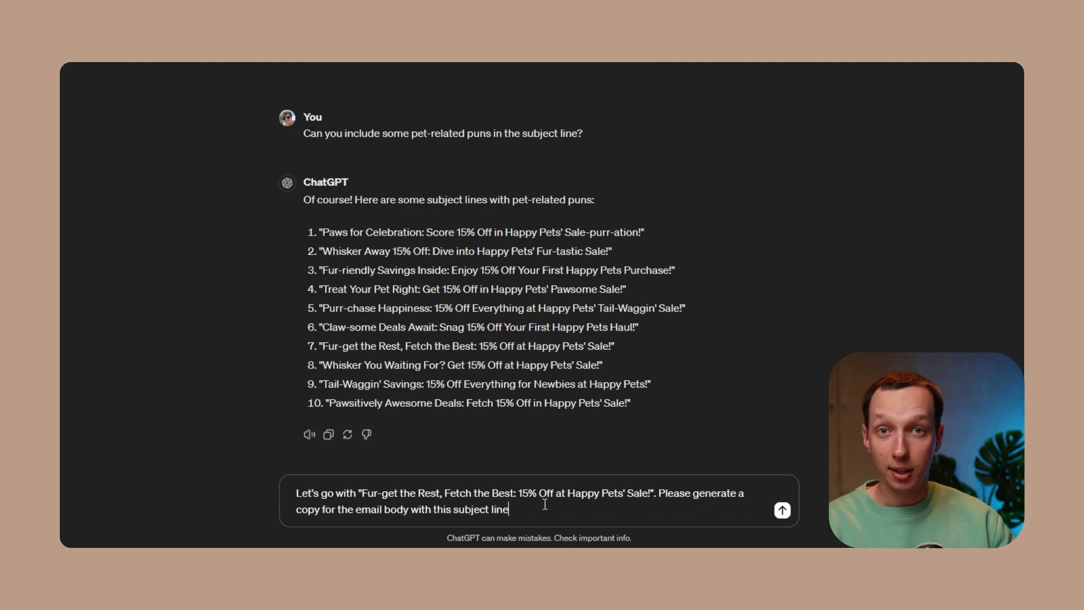
text(.)
key(Return)
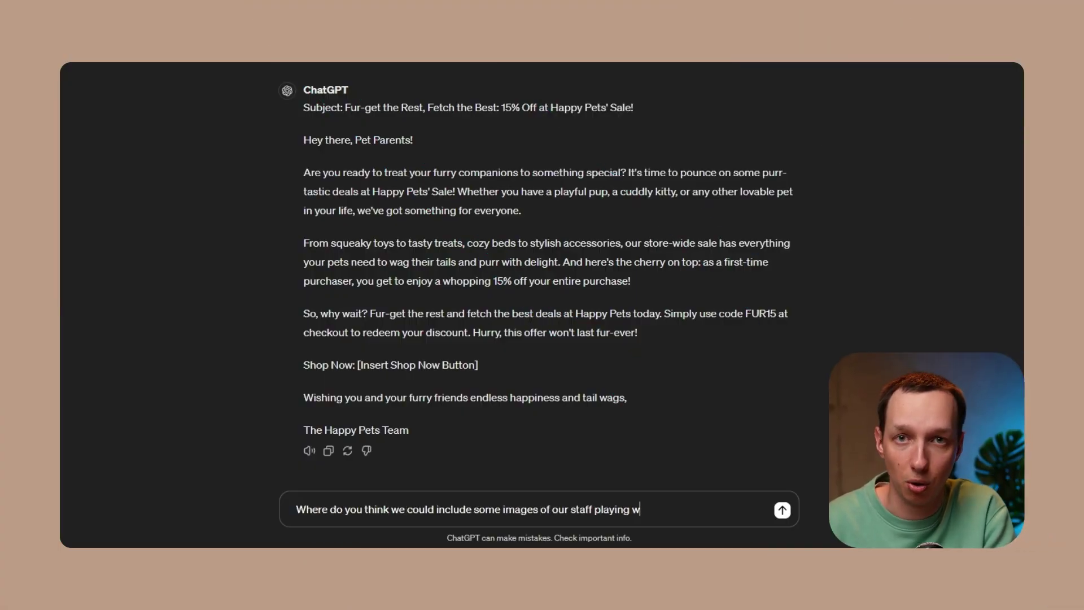
- Ask ChatGPT where images of the staff could be placed in the sale email
key(Return)
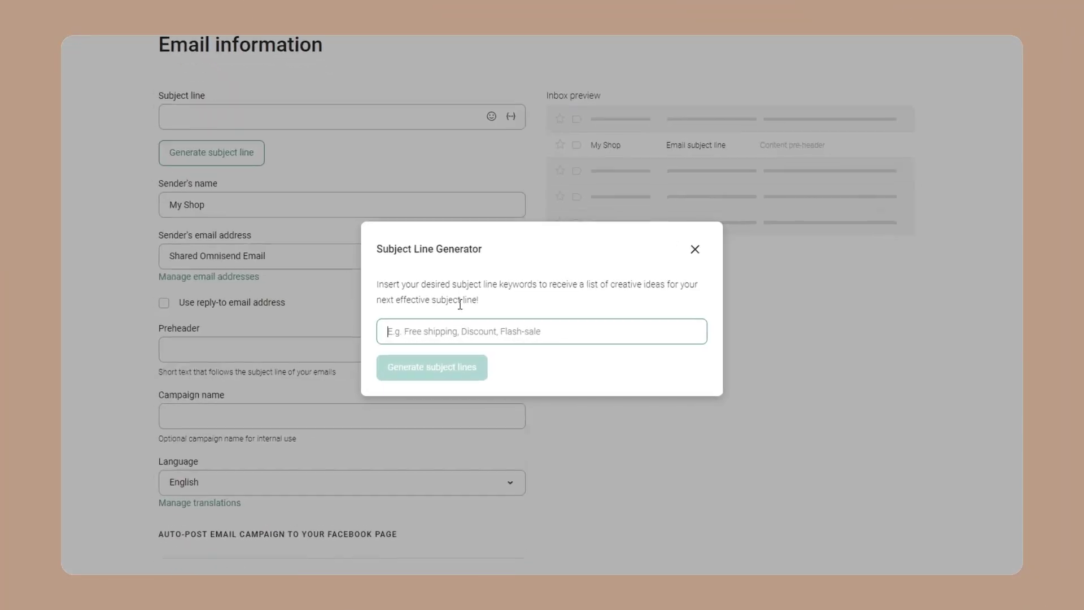
- Have Omnisend's AI extend the 20% OFF sale paragraph, then rewrite it as a two-sentence discount pitch
click(450, 331)
text(Limited time)
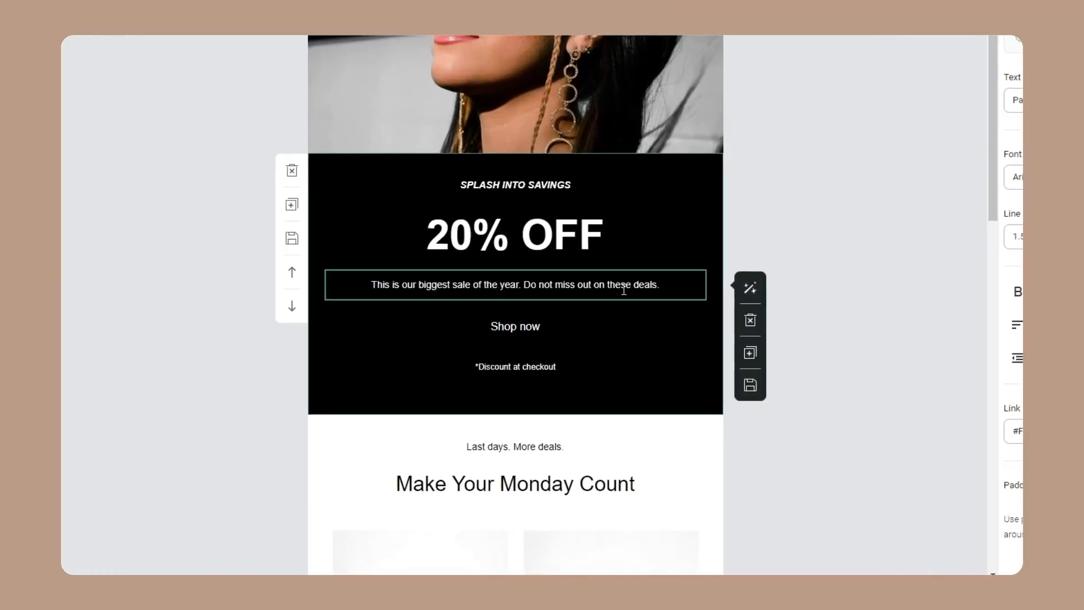
click(750, 288)
click(364, 346)
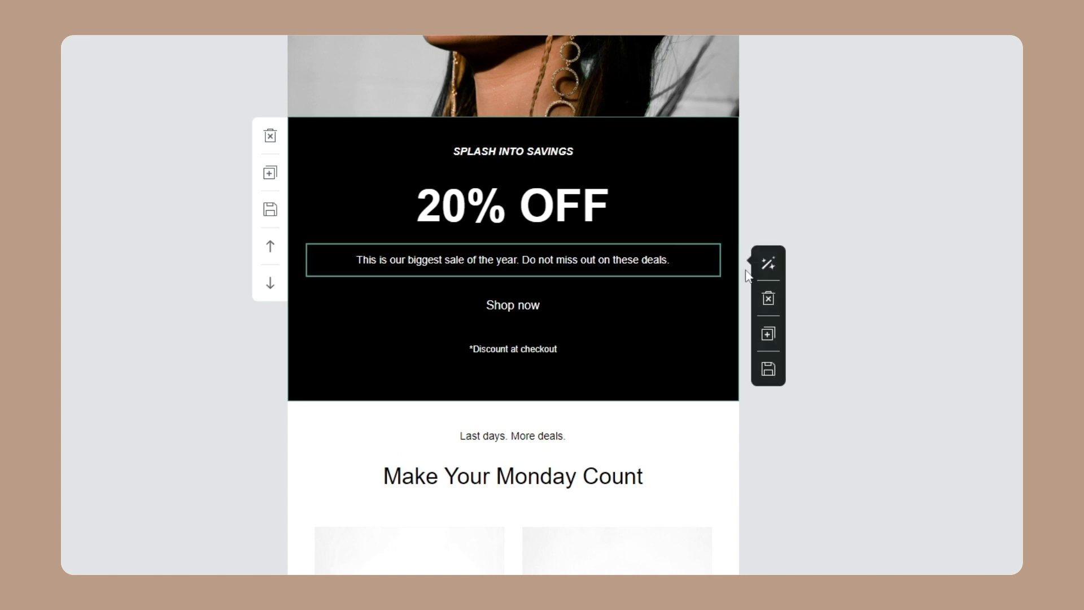
click(768, 264)
text(2 sentence long enticing plug for a discount)
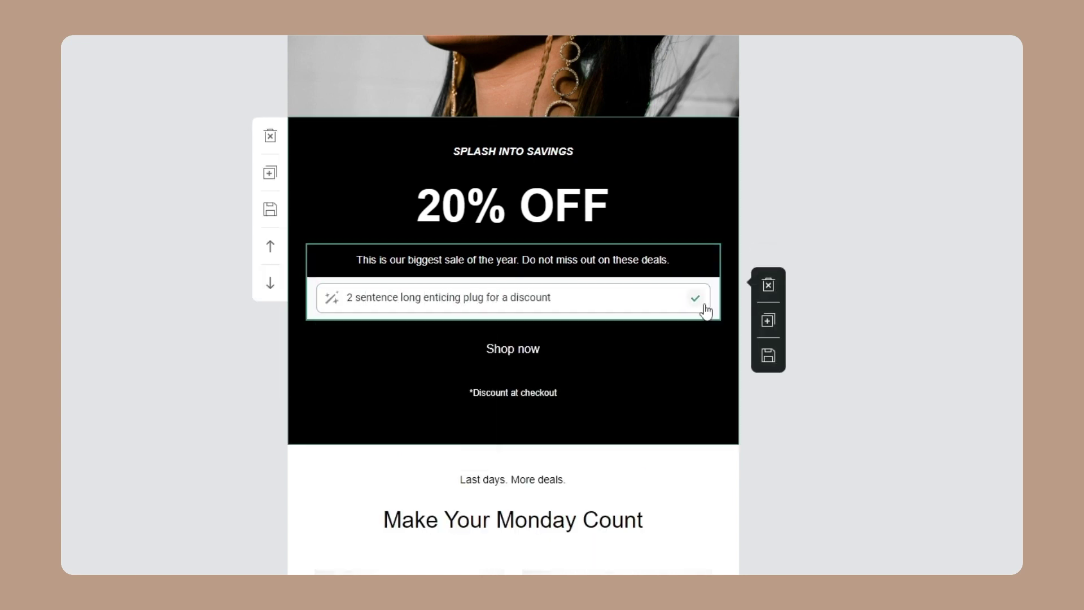
click(697, 298)
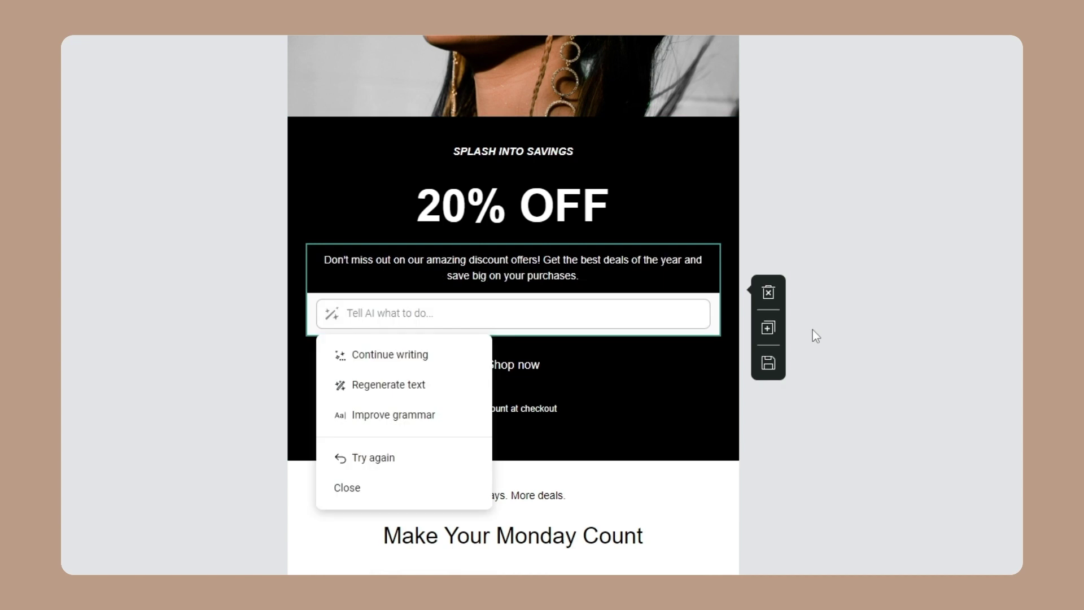